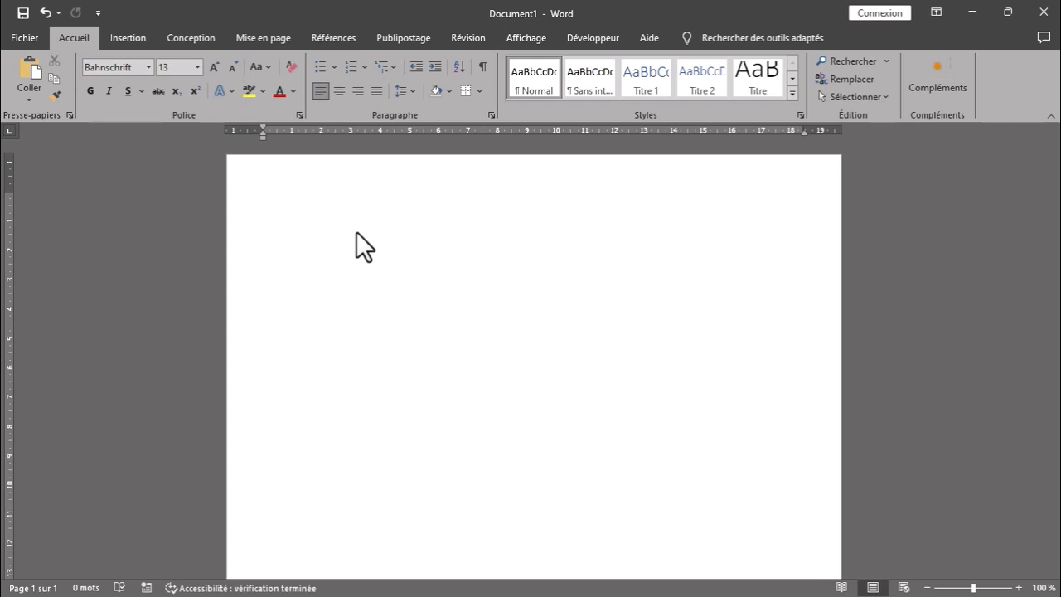
Step: Switch the ribbon to the Insertion tab for the empty Document1
left_click(136, 38)
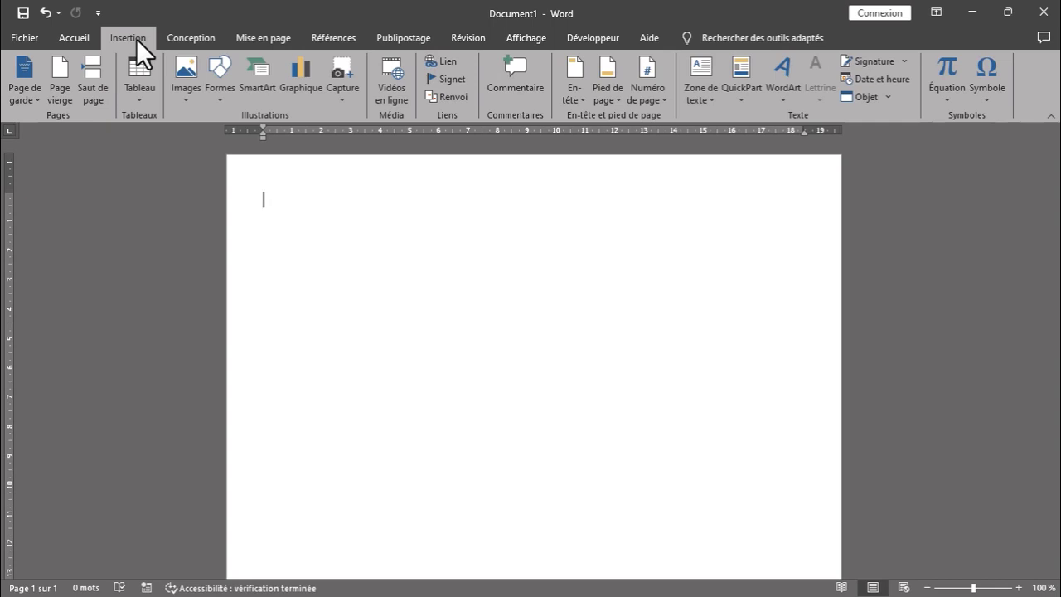
Step: Open the Tableau dropdown to see the table-insertion options
left_click(131, 61)
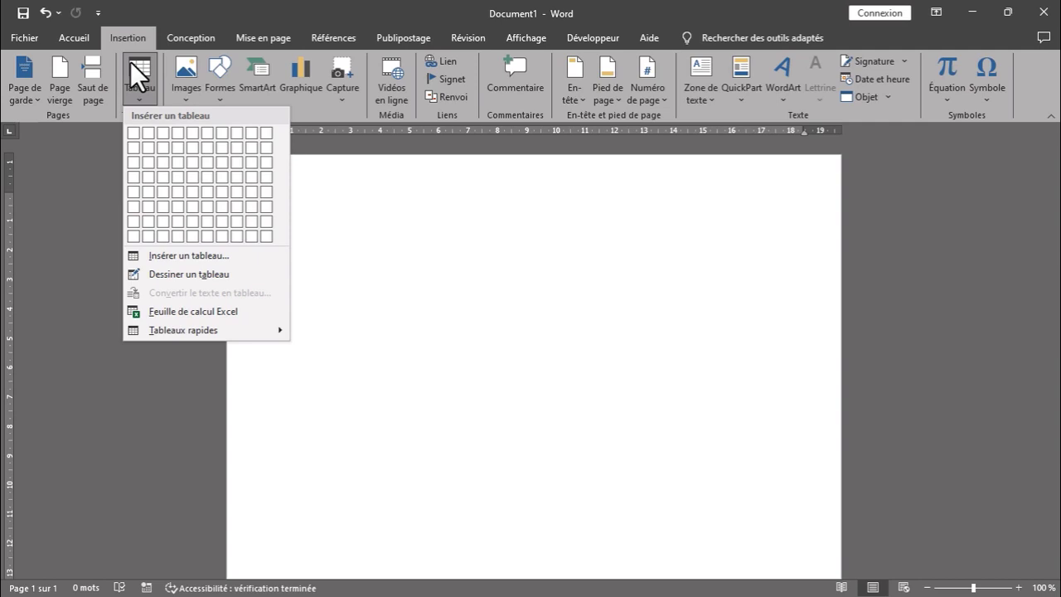
Step: Insert an 8-column, 6-row table with fixed column widths via Insérer un tableau
left_click(184, 256)
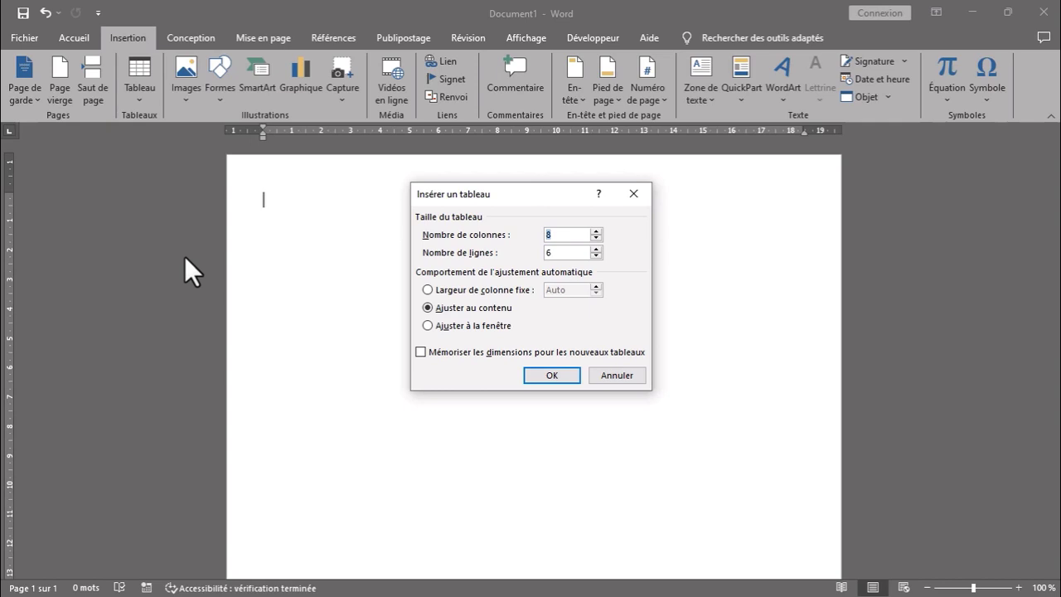
left_click(428, 289)
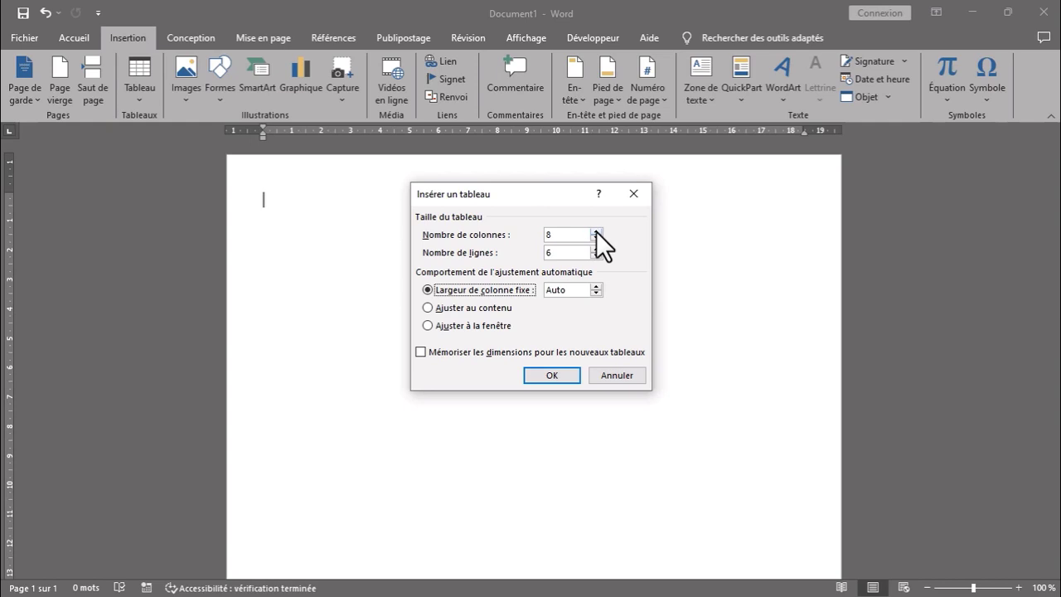
left_click(596, 232)
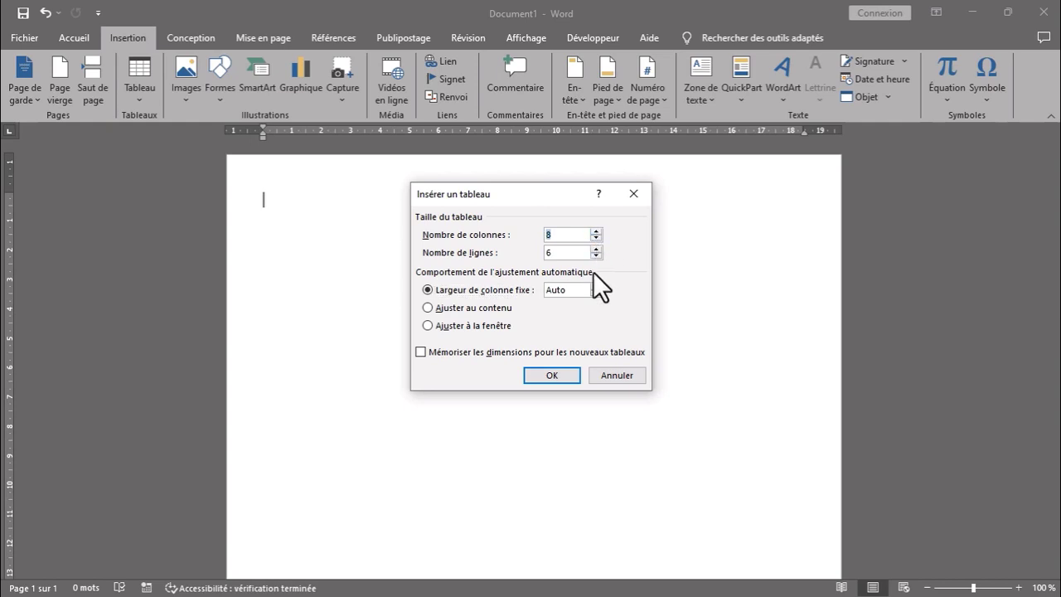
left_click(554, 375)
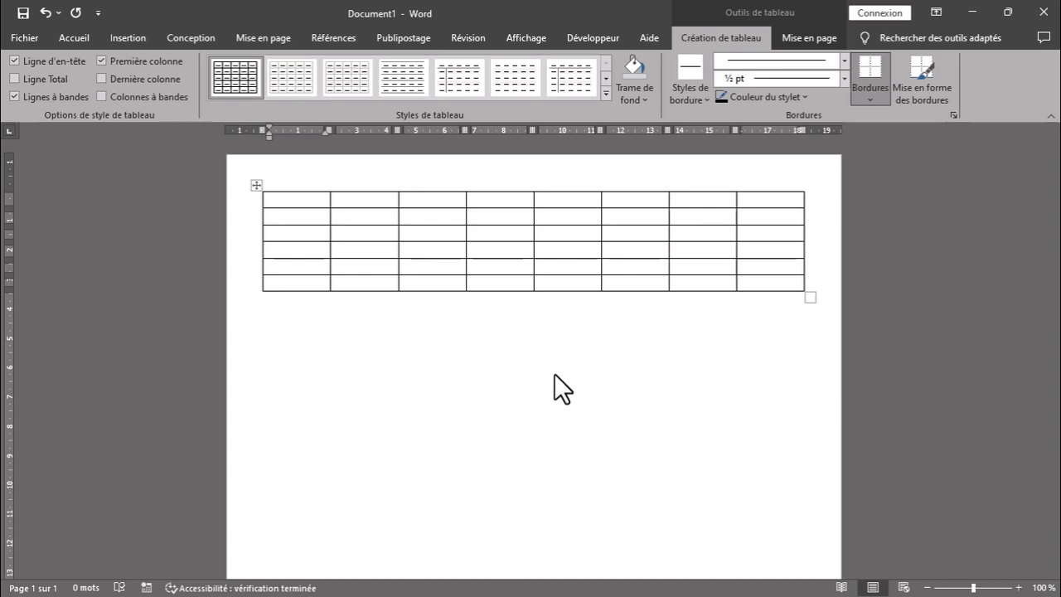
Step: Type 'texte' in the first cell, copy it, and paste it into all 48 cells
type("texte")
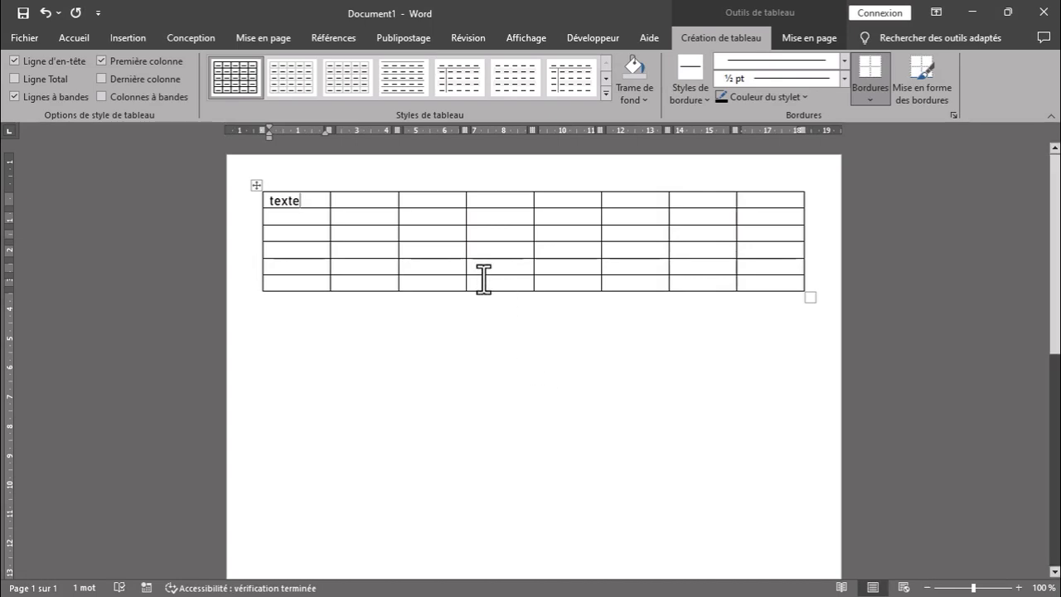
left_click_drag(262, 201, 283, 200)
right_click(282, 200)
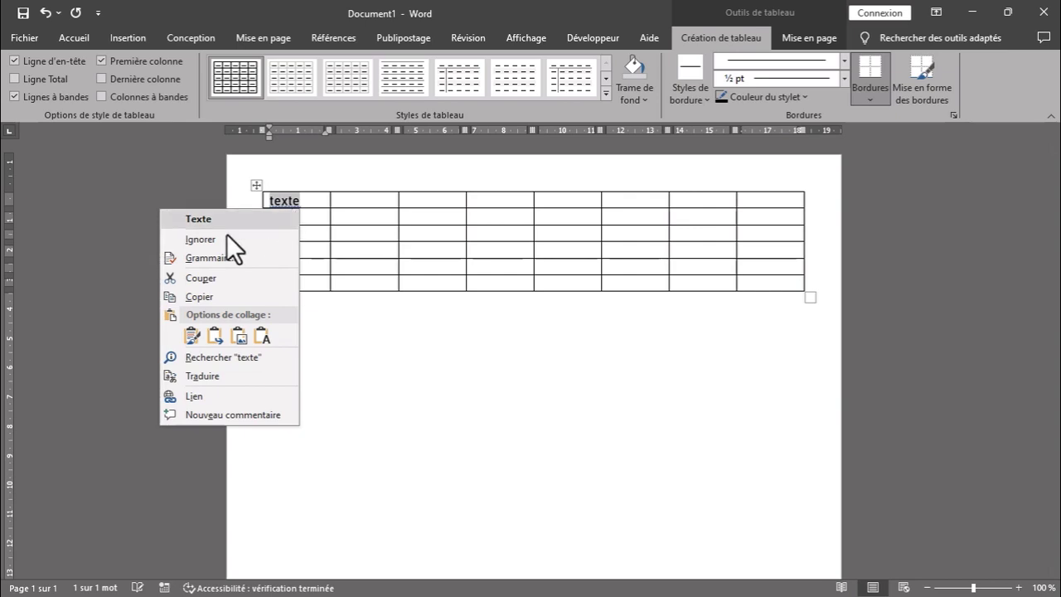
left_click(195, 296)
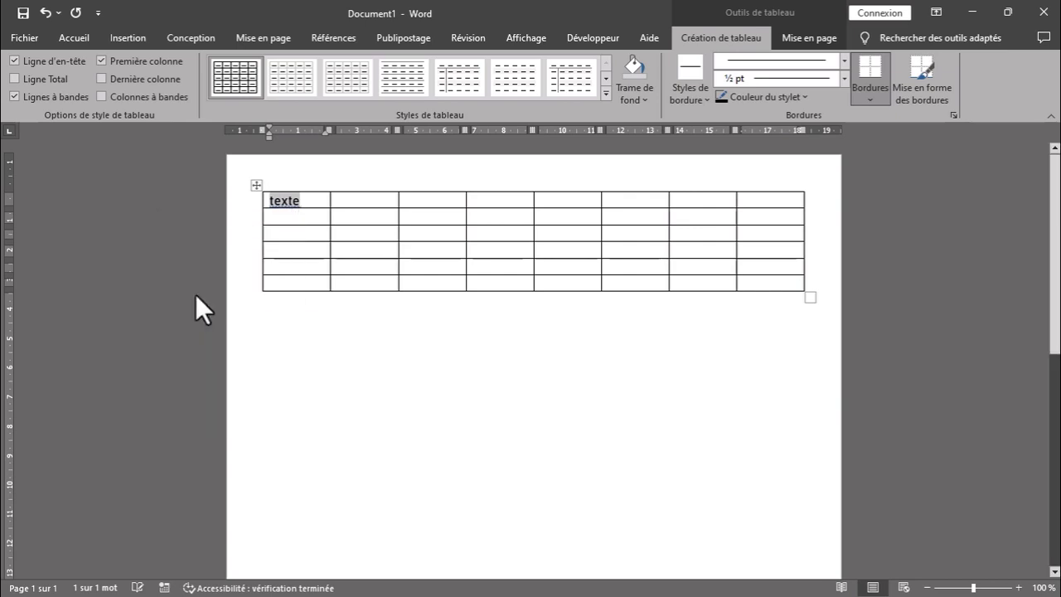
left_click(256, 184)
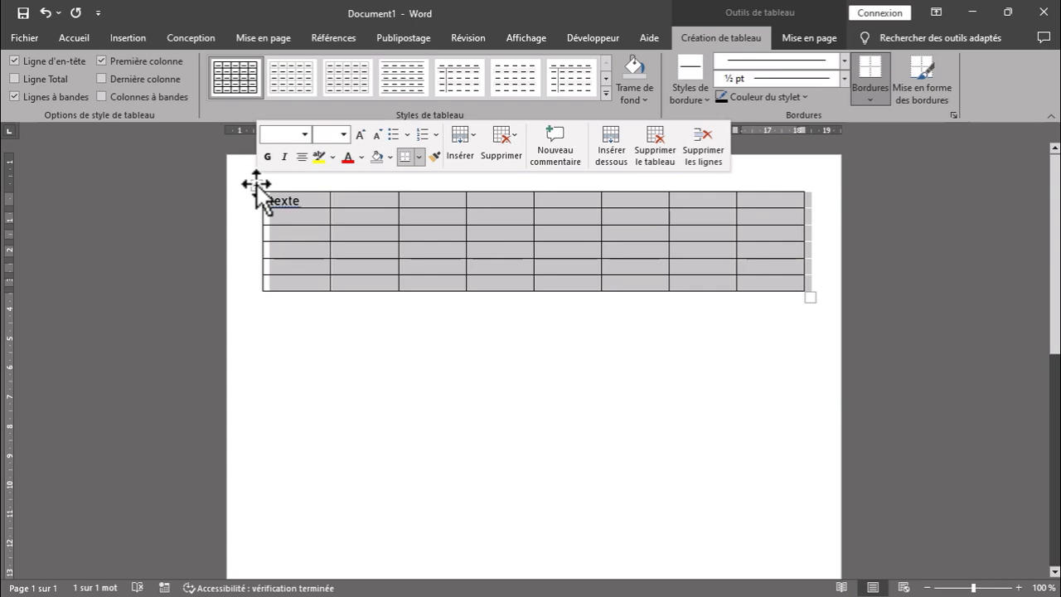
type("texte\ttexte\ttexte\ttexte\ttexte\ttexte\ttexte\ttexte texte\ttexte\ttexte\ttexte\ttexte\ttexte\ttexte\ttexte texte\ttexte\ttexte\ttexte\ttexte\ttexte\ttexte\ttexte texte\ttexte\ttexte\ttexte\ttexte\ttexte\ttexte\ttexte texte\ttexte\ttexte\ttexte\ttexte\ttexte\ttexte\ttexte texte\ttexte\ttexte\ttexte\ttexte\ttexte\ttexte\ttexte")
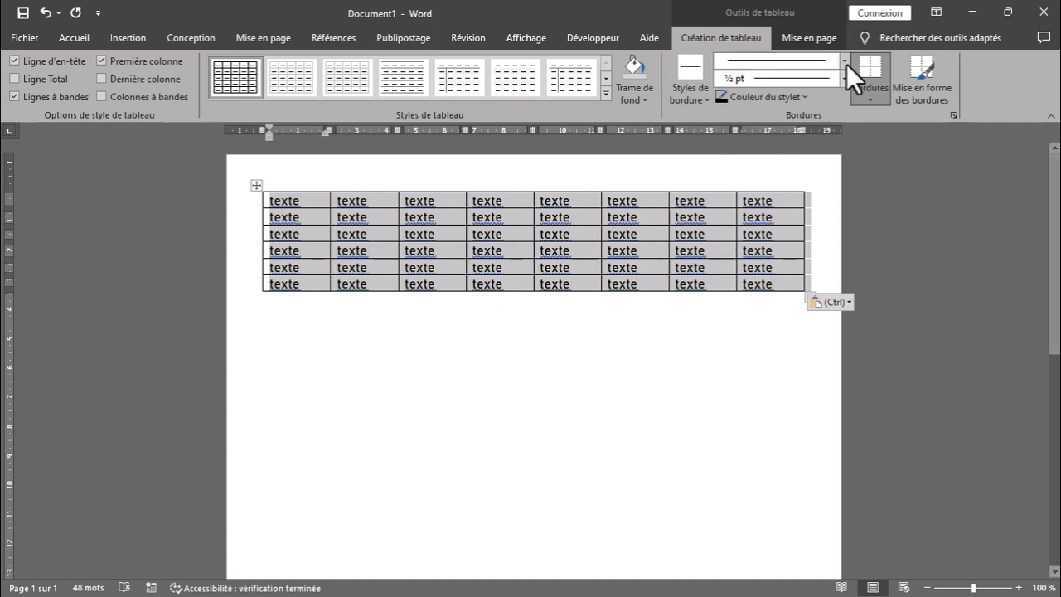
left_click(806, 43)
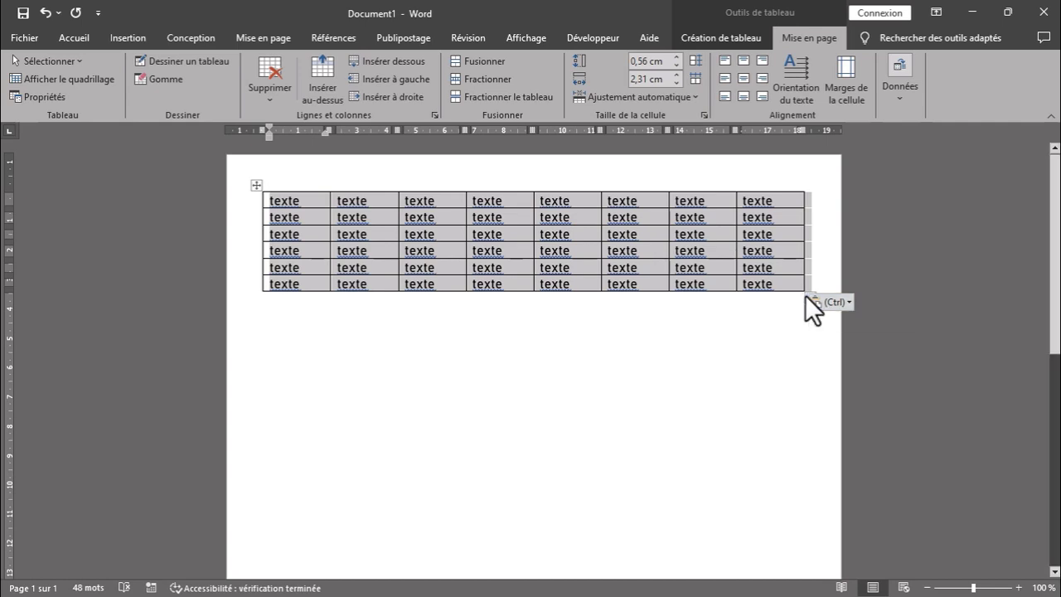
Step: Stretch the table downward so rows become 1.86 cm tall and columns 2.3 cm wide
left_click_drag(808, 294, 804, 525)
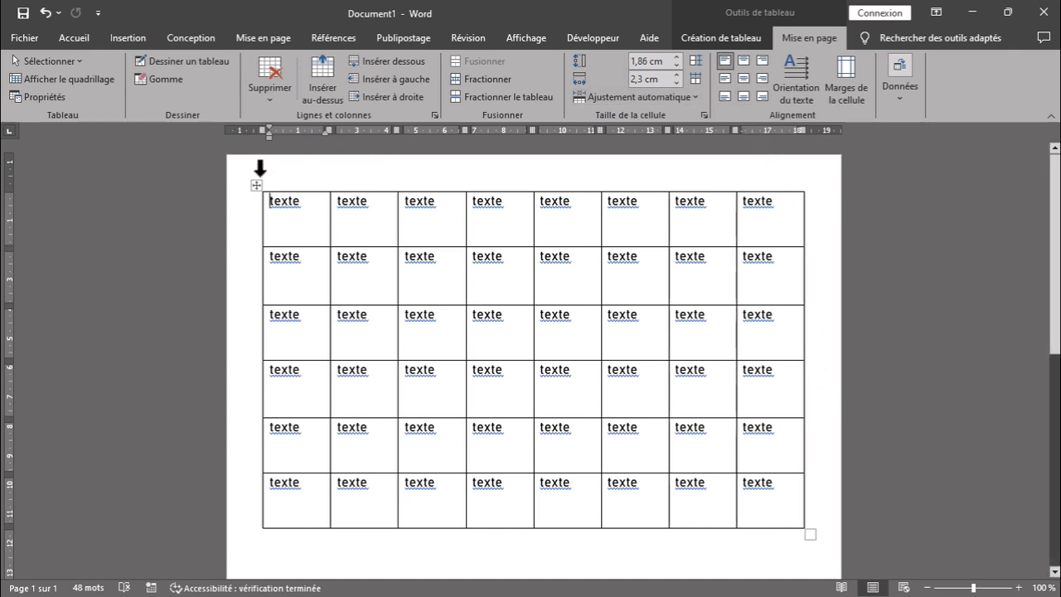
Step: Try the cell alignment options on the whole table, settling on top-right alignment
left_click(257, 185)
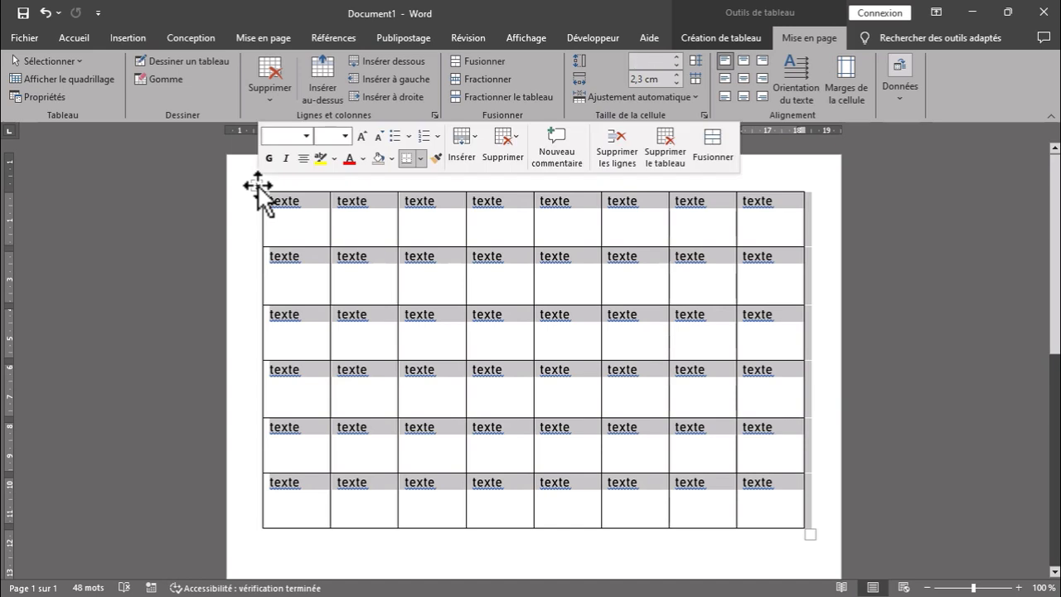
left_click(724, 97)
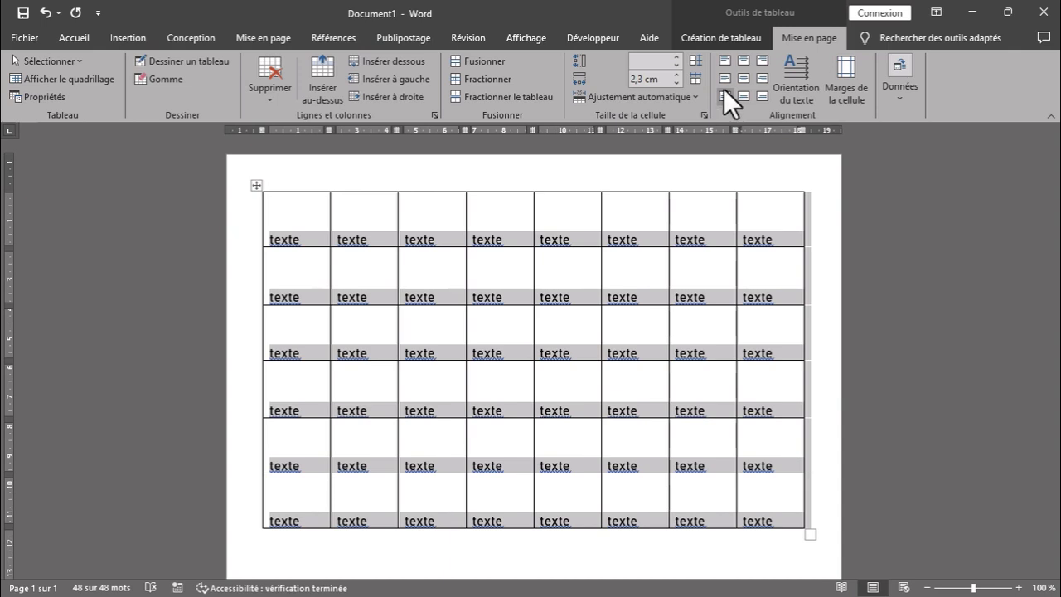
left_click(725, 83)
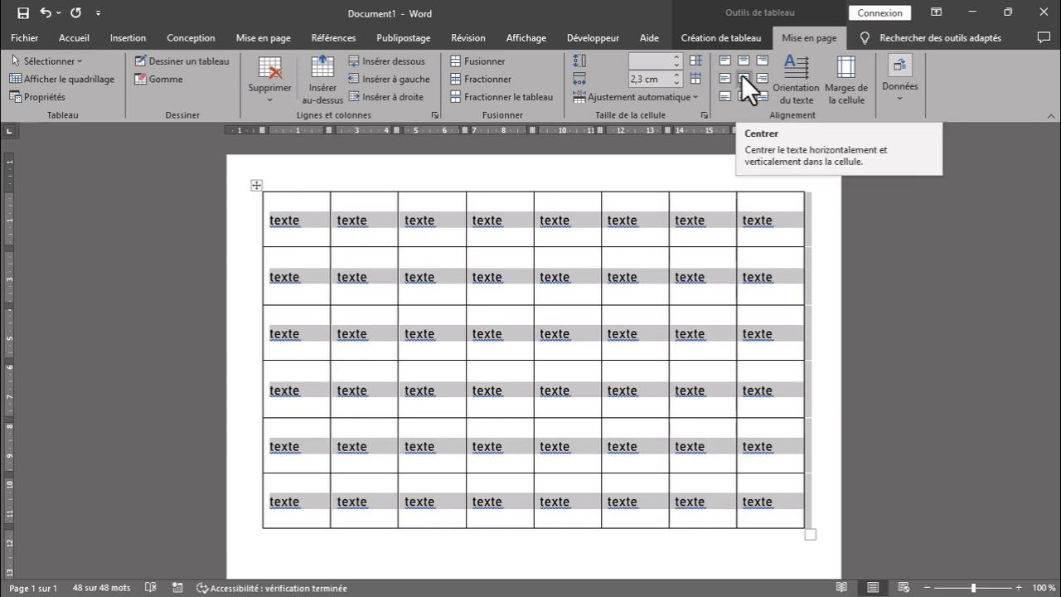
left_click(742, 74)
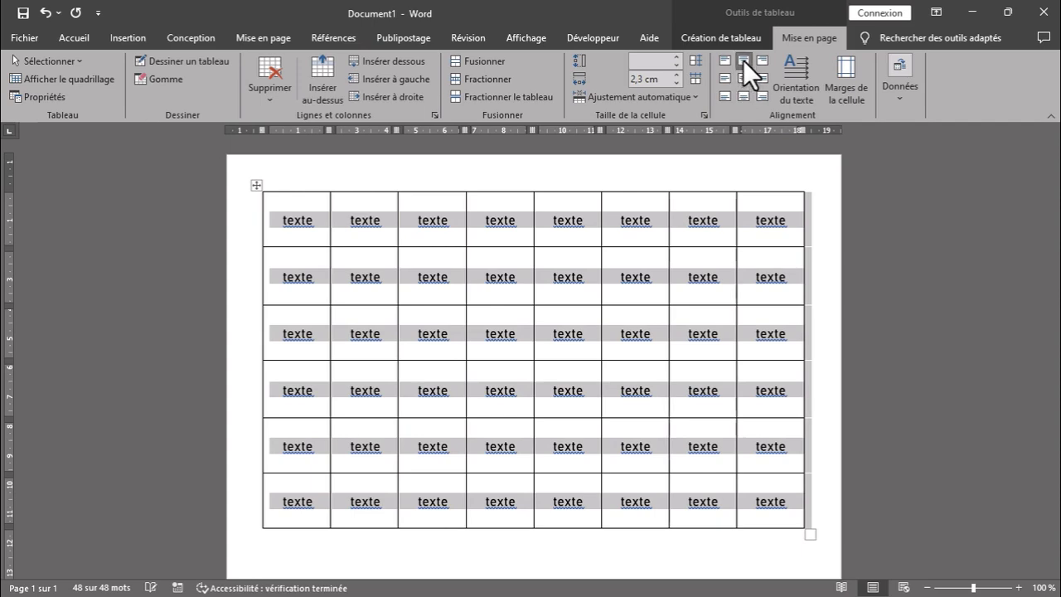
left_click(743, 60)
left_click(741, 89)
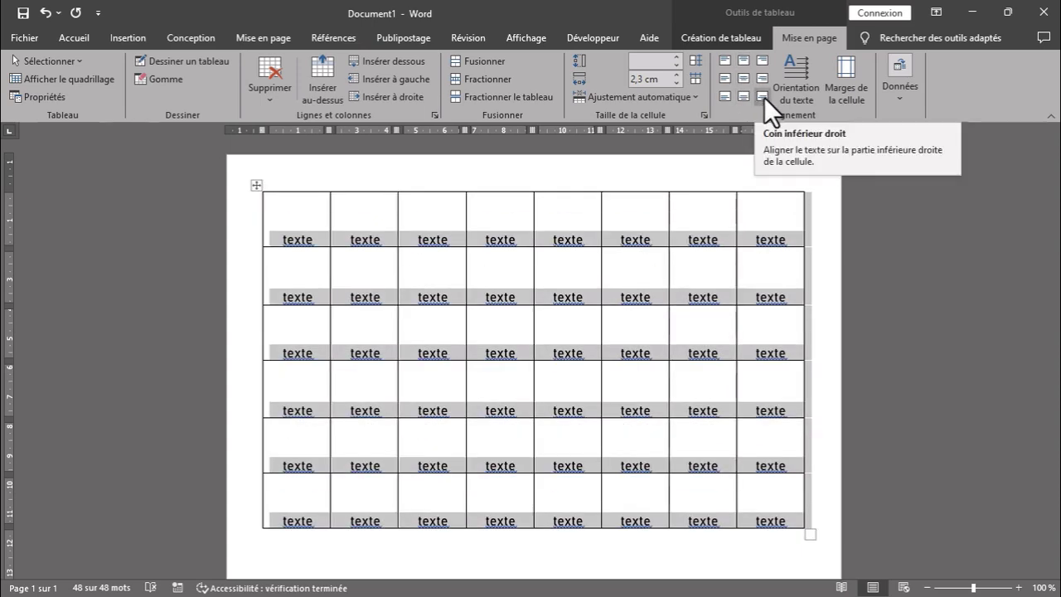
left_click(765, 97)
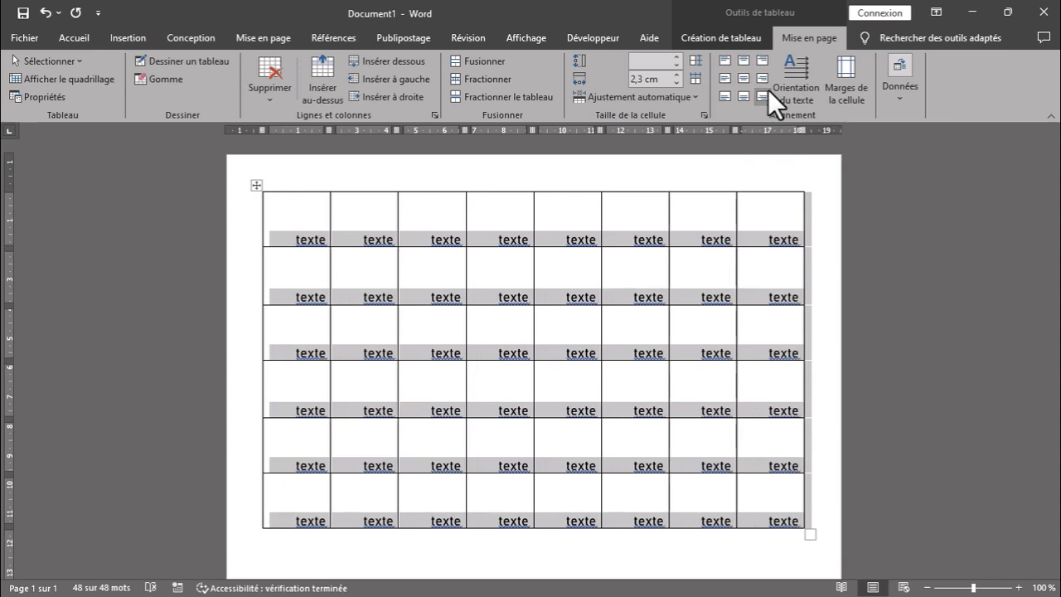
left_click(764, 79)
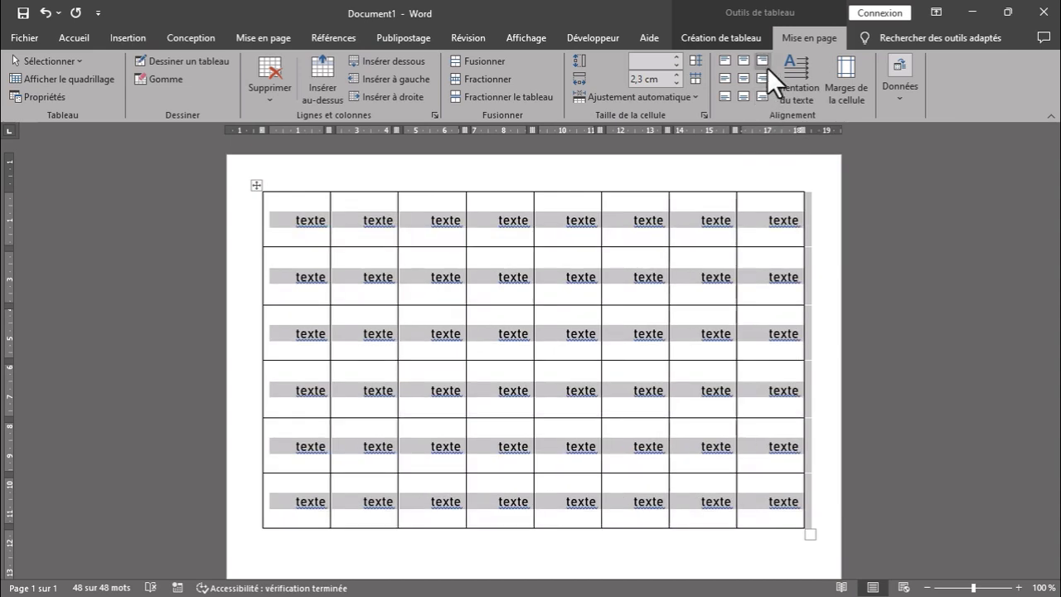
left_click(766, 60)
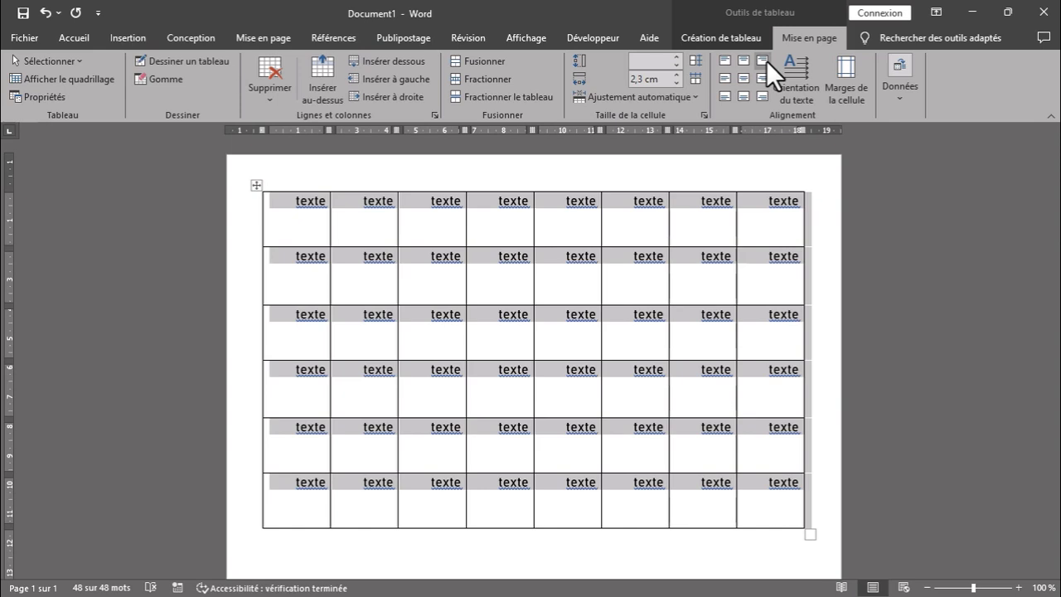
left_click(362, 230)
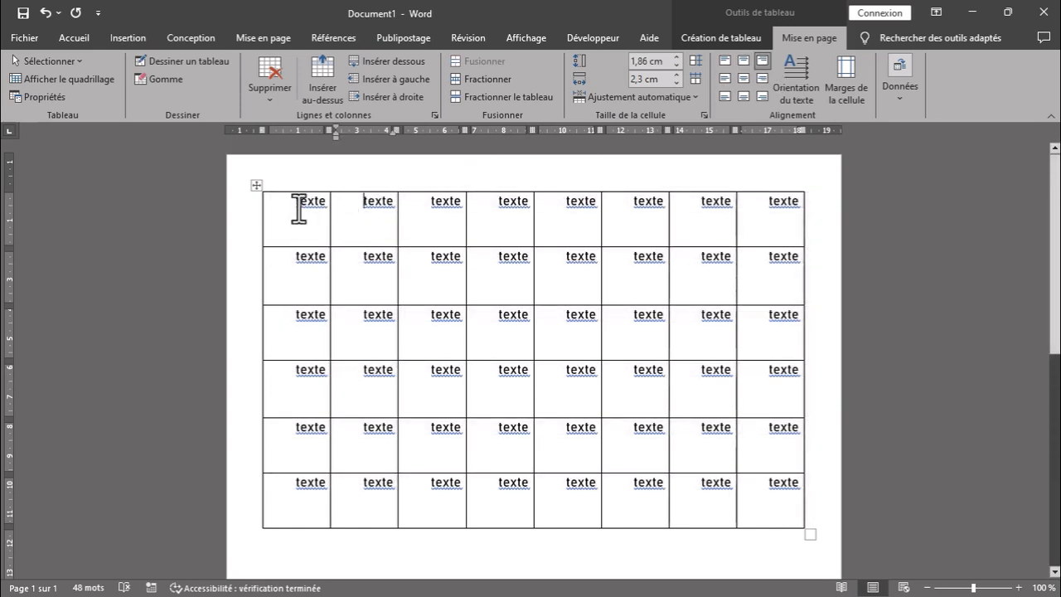
Step: Cycle the first cell's text orientation through vertical and back to horizontal
left_click_drag(296, 201, 325, 202)
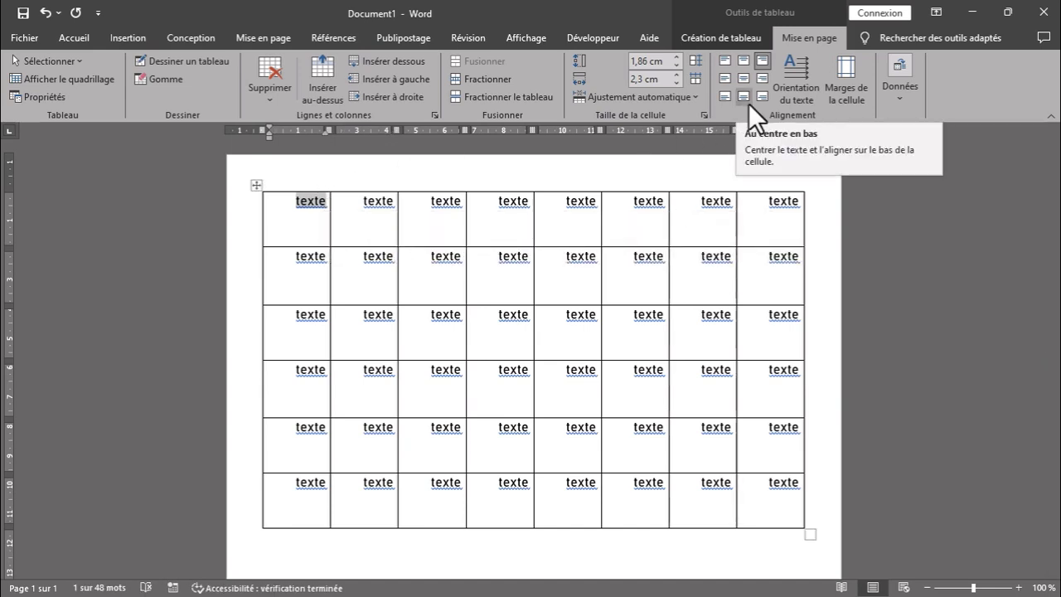
left_click(792, 75)
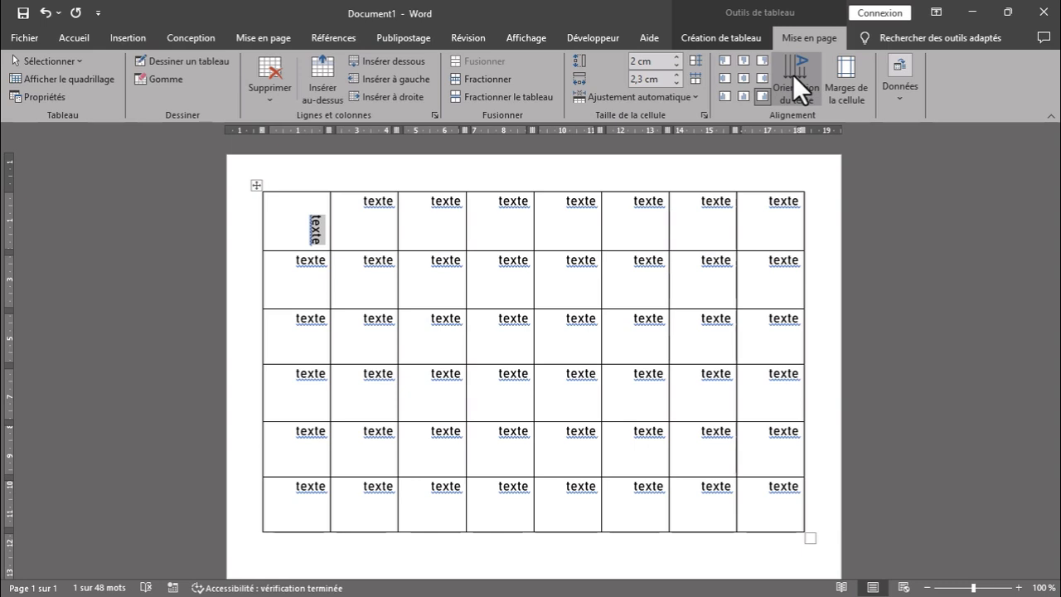
left_click(792, 75)
left_click(793, 74)
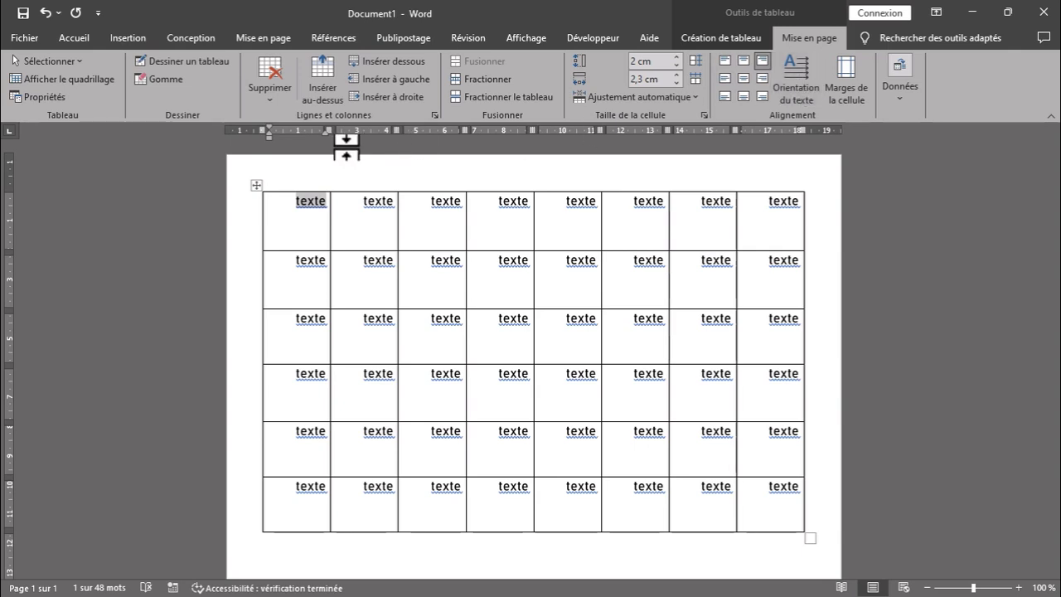
Step: Cycle the whole table's text orientation back to horizontal, then centre text in every cell
left_click(256, 185)
left_click(801, 65)
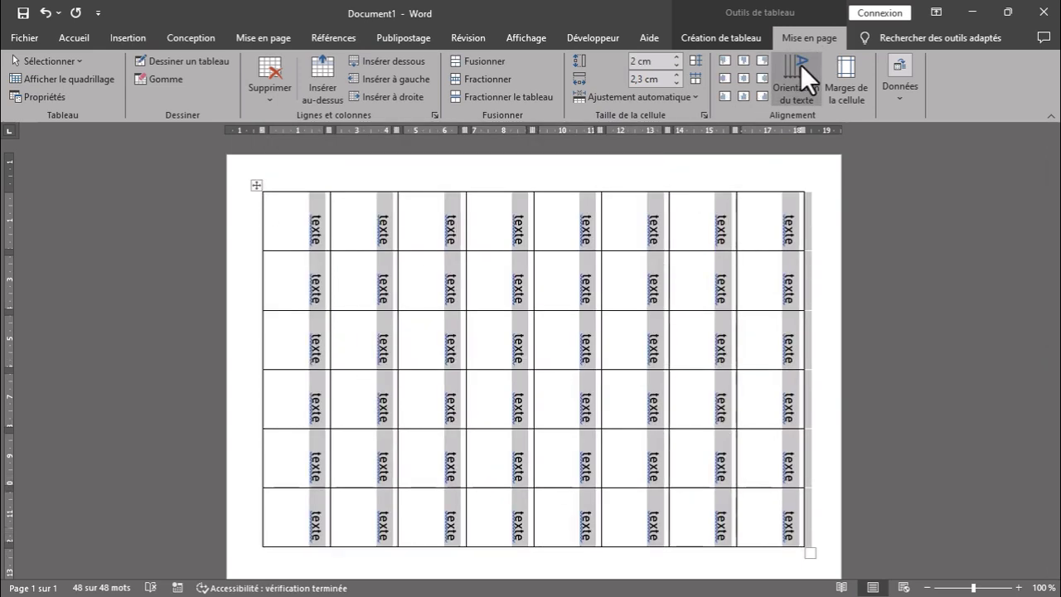
left_click(801, 64)
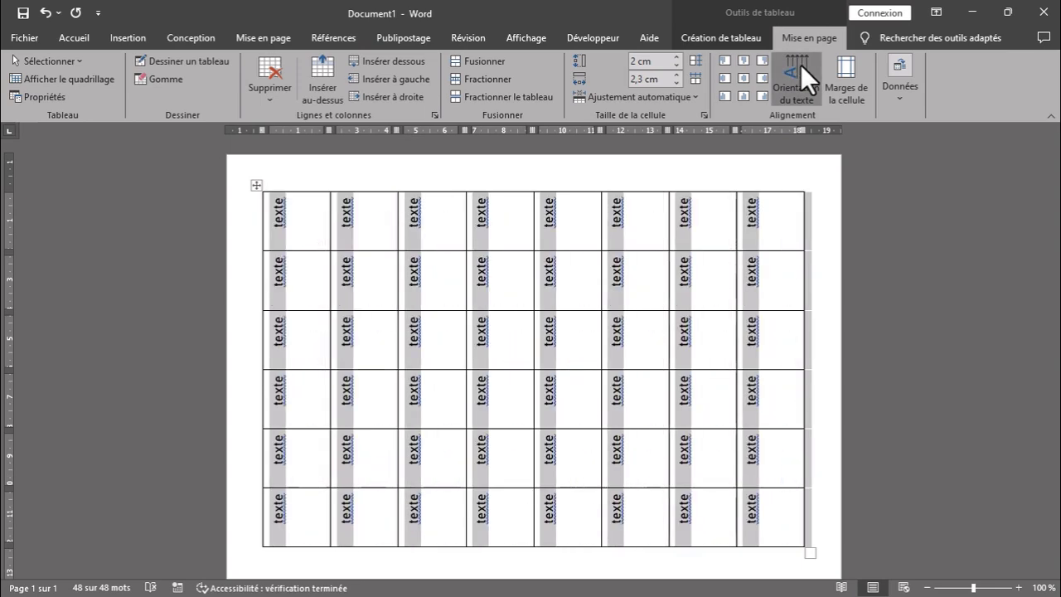
left_click(801, 65)
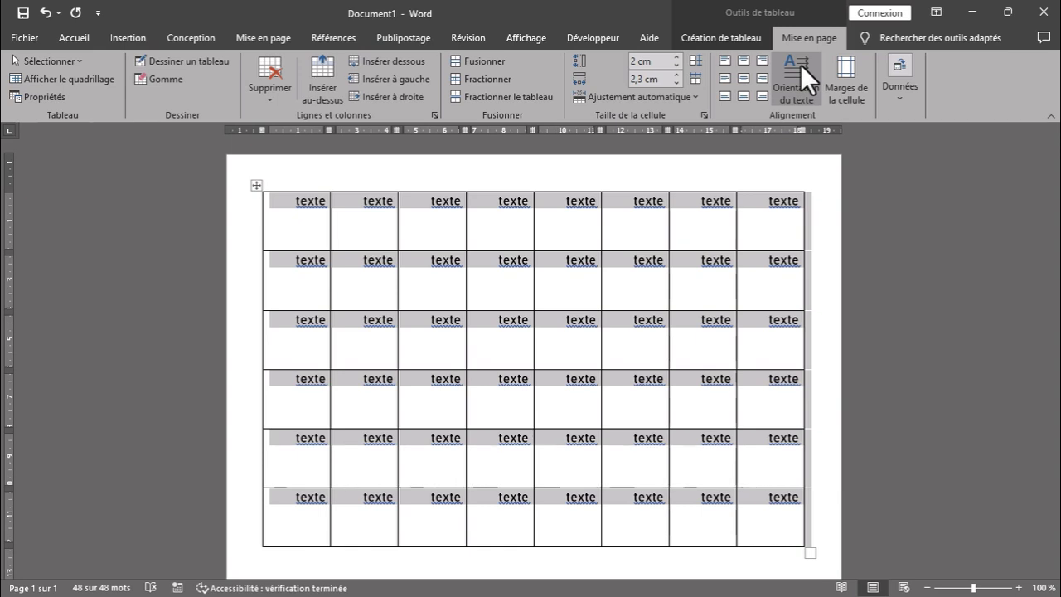
left_click(740, 76)
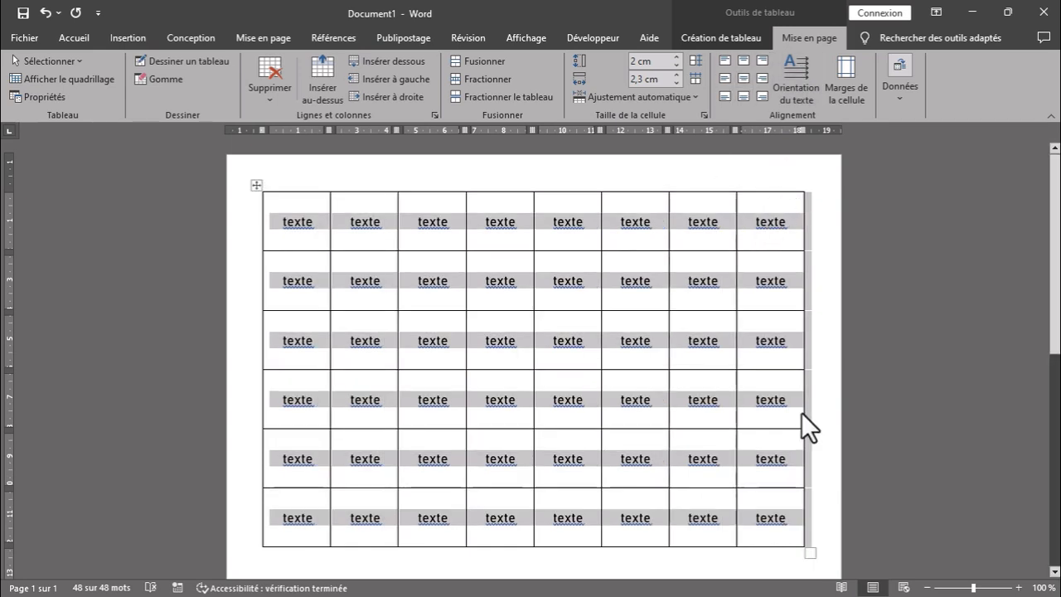
Step: Shrink the table's rows to 0.92 cm by dragging its resize handle upward twice
left_click_drag(805, 550, 788, 412)
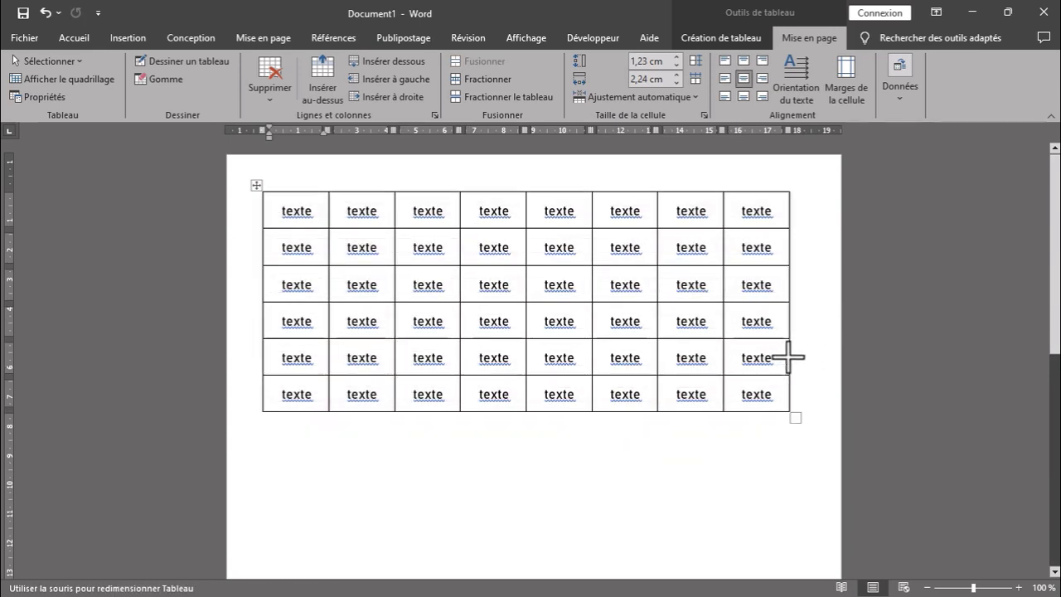
left_click_drag(794, 421, 789, 357)
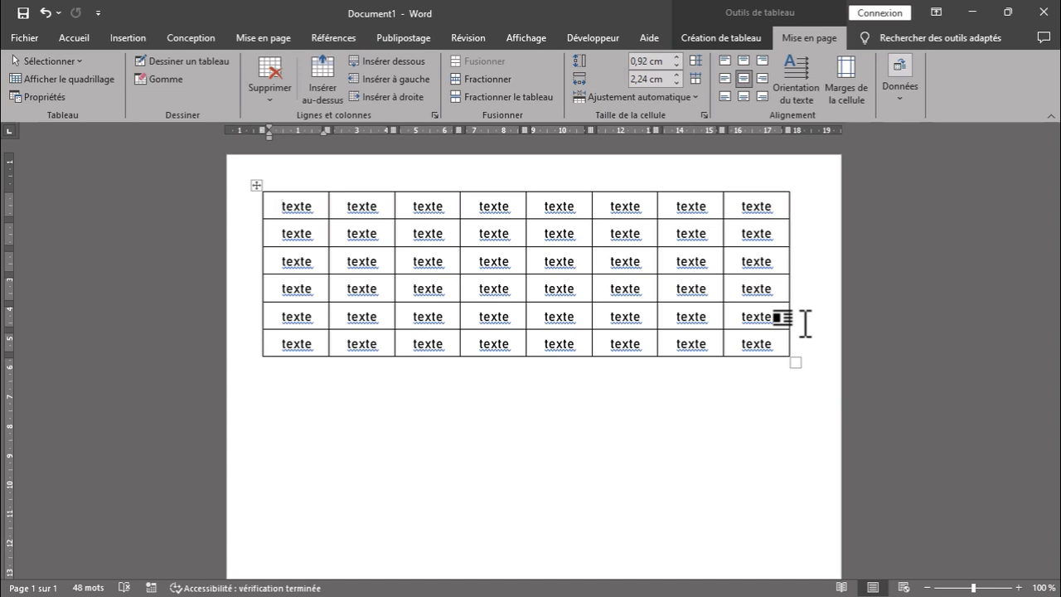
Step: Try raising the top cell margin in the cell margin options, then cancel
left_click(840, 88)
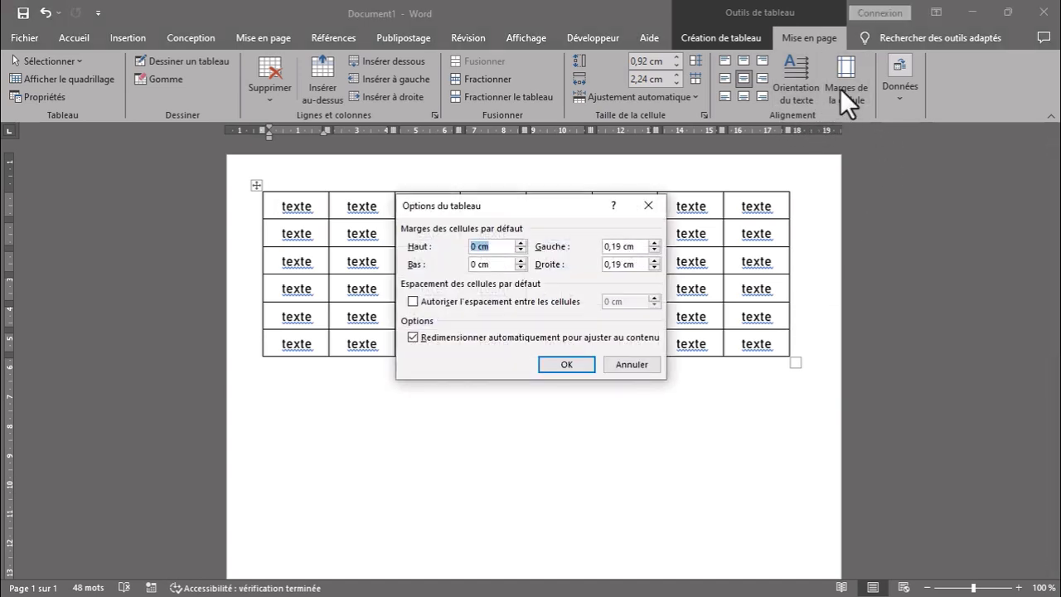
left_click_drag(549, 202, 869, 173)
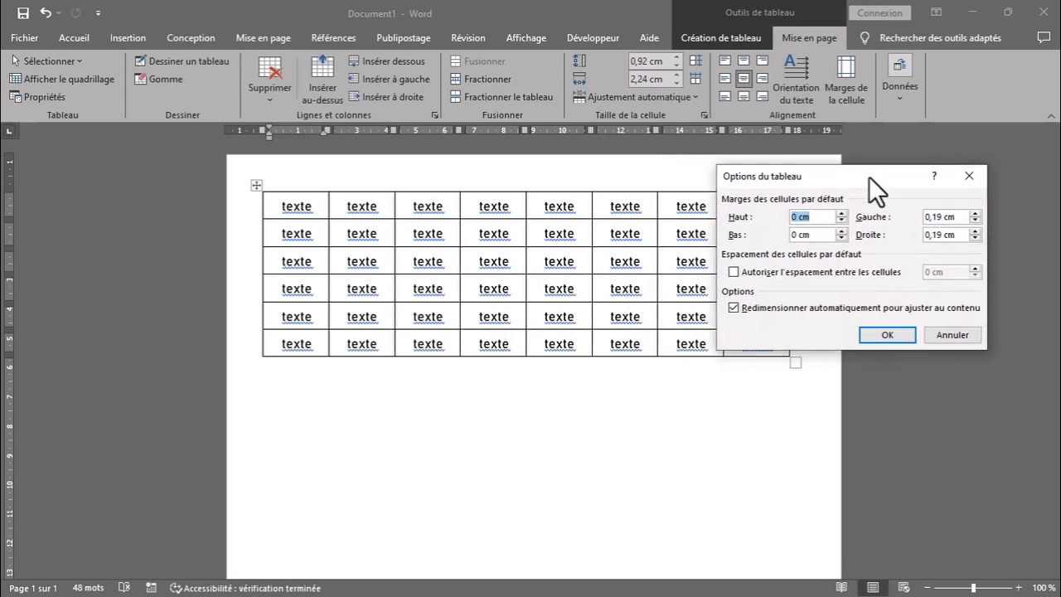
left_click(843, 213)
left_click(842, 213)
left_click(843, 213)
left_click(842, 213)
left_click(953, 335)
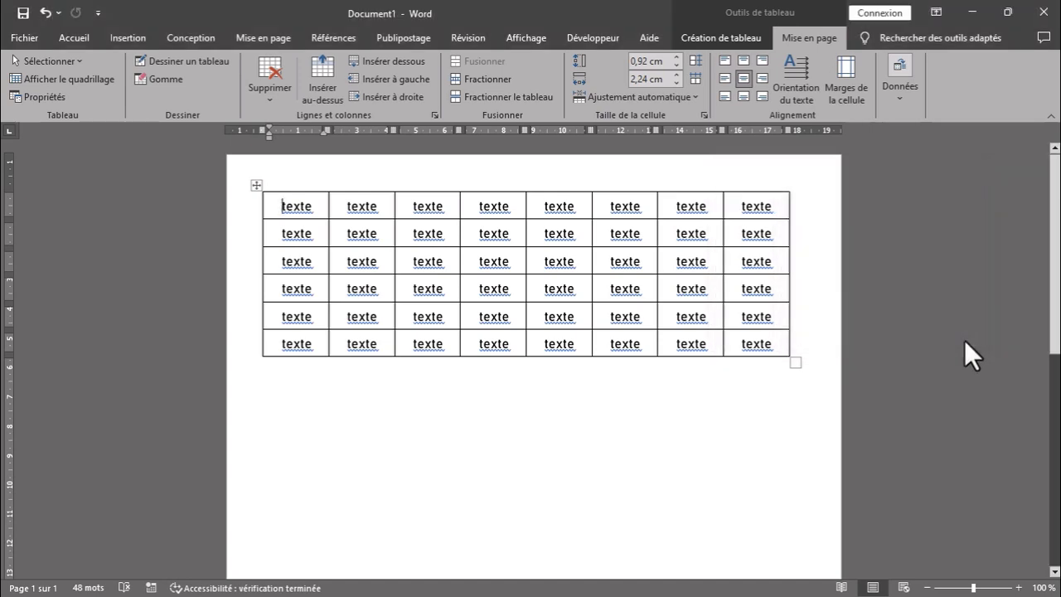
Step: Set the whole table's cell margins to 0.35 cm top and 0.25 cm bottom
left_click(257, 189)
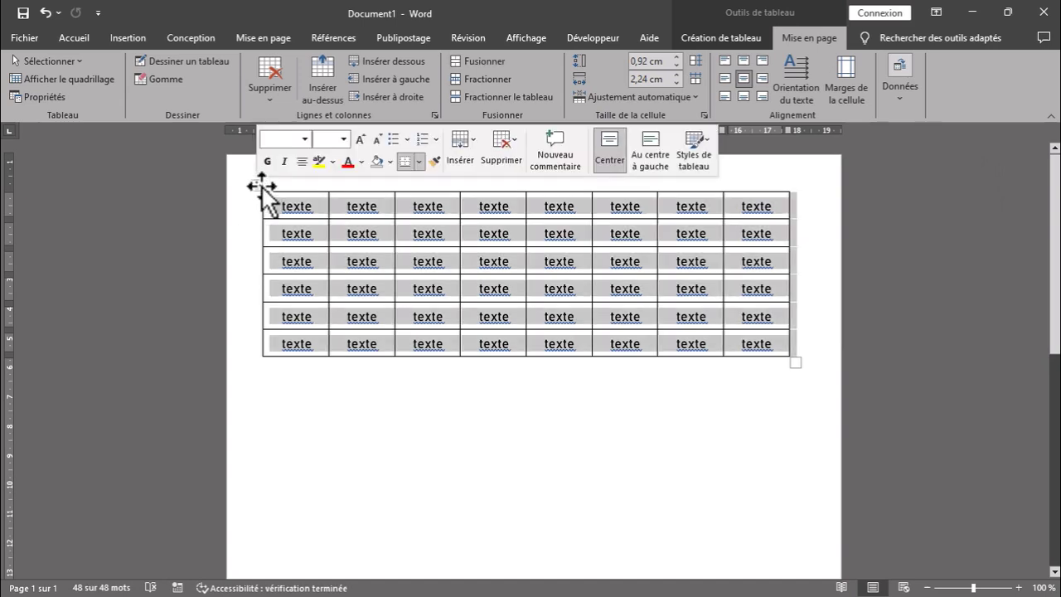
left_click(832, 89)
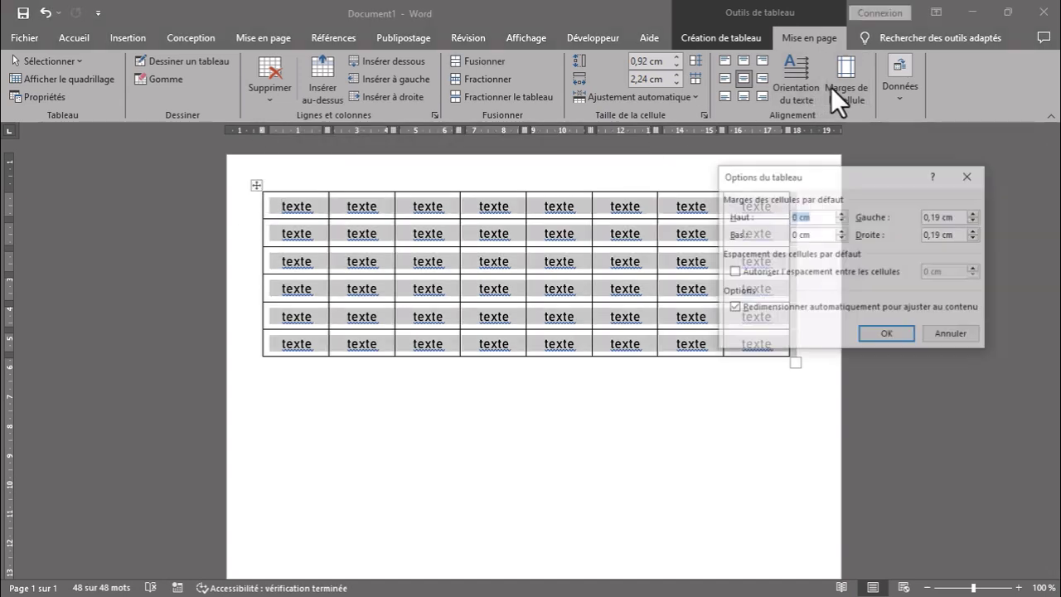
left_click(843, 215)
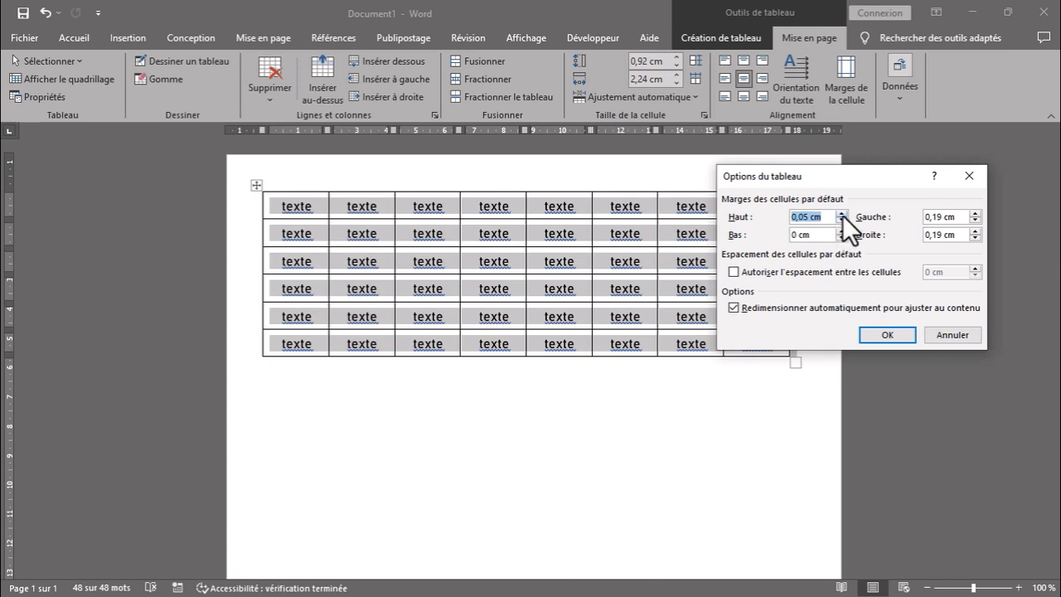
left_click(843, 215)
left_click(843, 215)
left_click(839, 234)
left_click(840, 231)
left_click(840, 230)
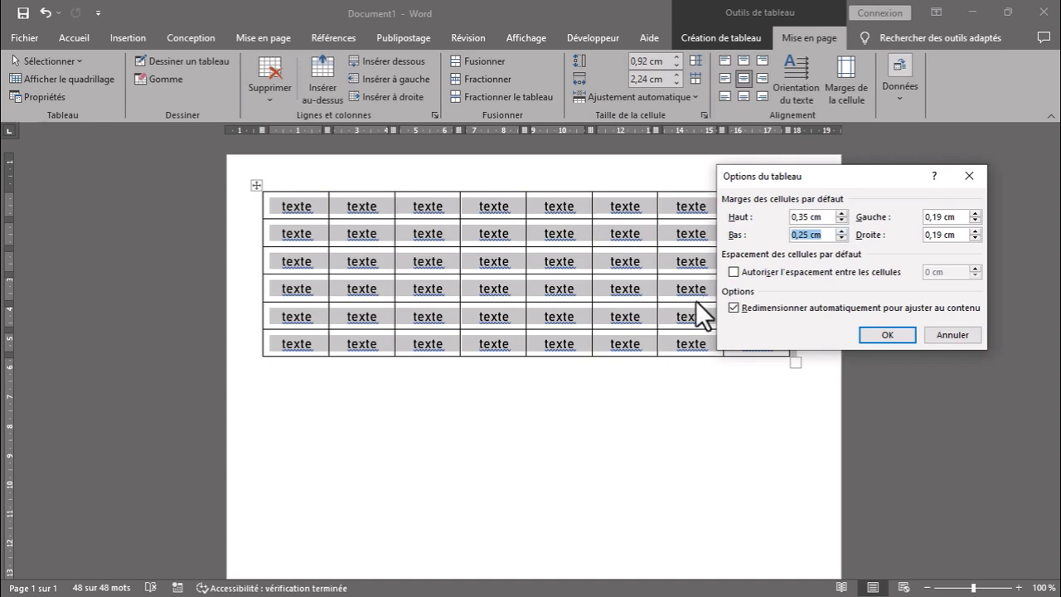
Step: Turn off automatic resizing and apply 0.25 cm spacing between cells
left_click(733, 307)
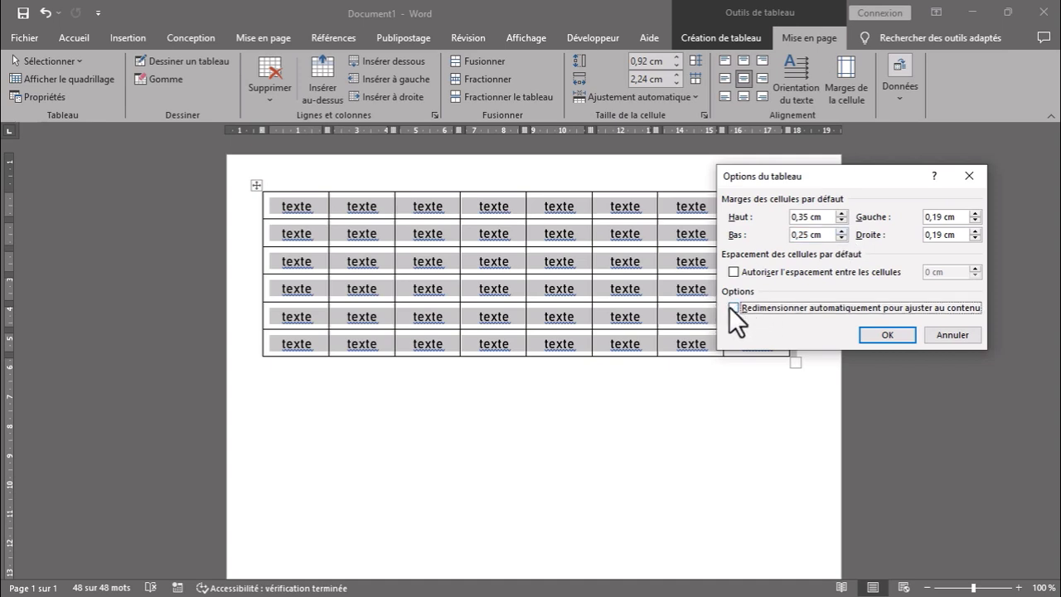
left_click(733, 272)
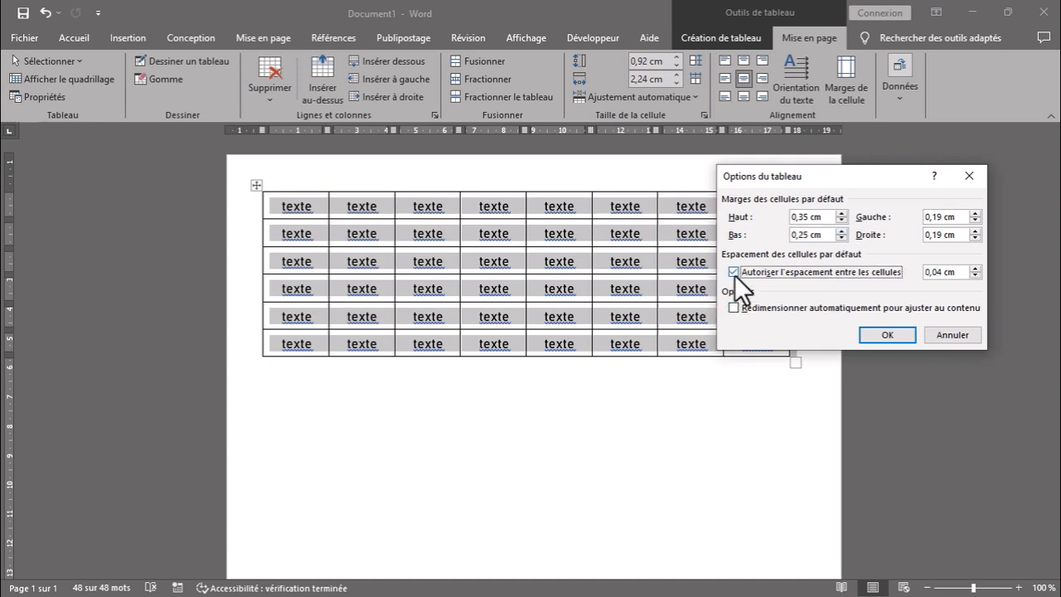
left_click(975, 268)
left_click(975, 267)
left_click(975, 268)
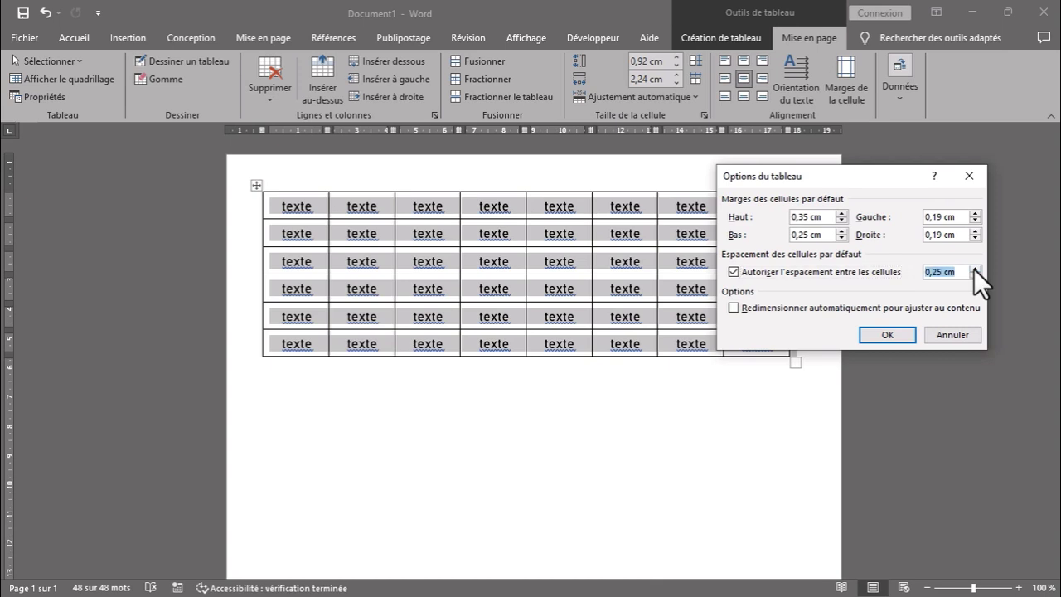
left_click(975, 268)
left_click(904, 334)
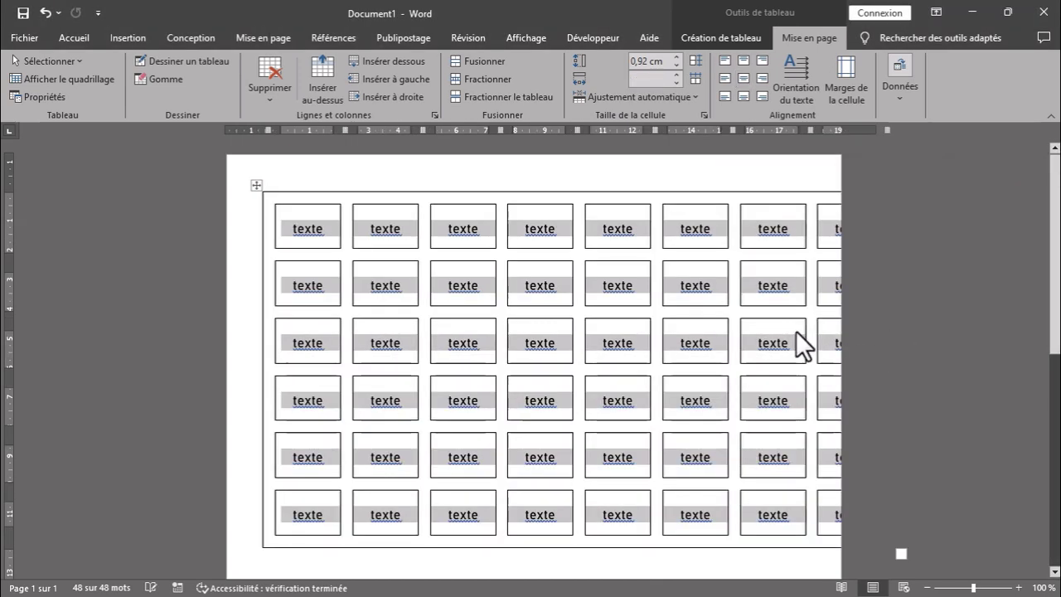